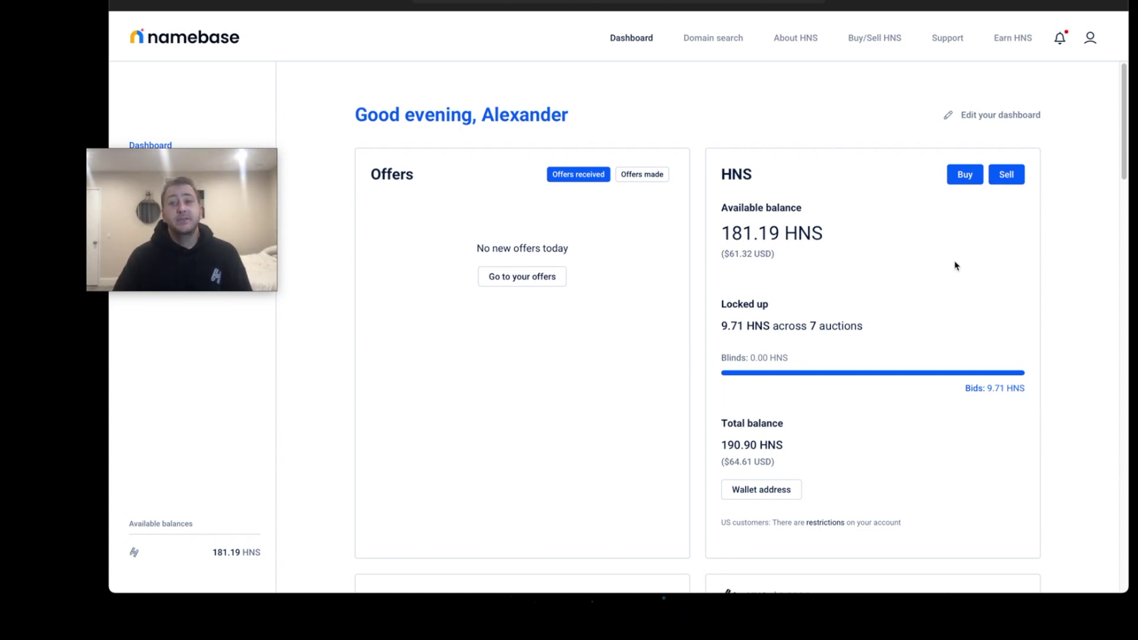
- Review the dashboard's offers, HNS balance, active auctions, quick navigation, news and USD deposit sections
{"action": "left_click", "coordinate": [1091, 41]}
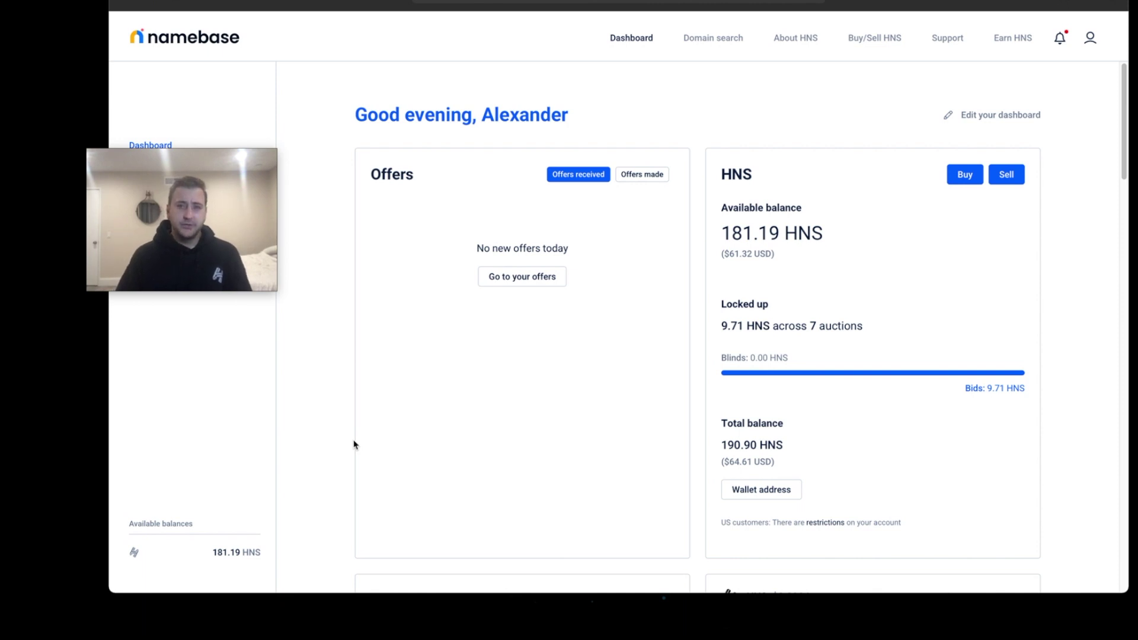
{"action": "scroll", "coordinate": [354, 445], "scroll_direction": "down", "scroll_amount": 4}
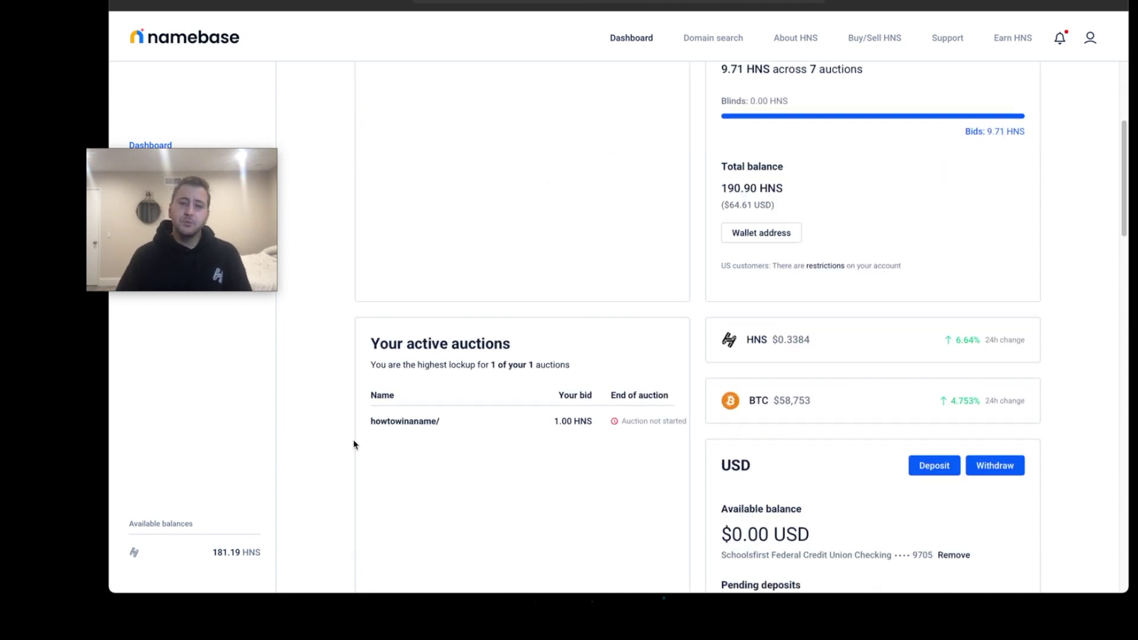
{"action": "scroll", "coordinate": [353, 445], "scroll_direction": "down", "scroll_amount": 15}
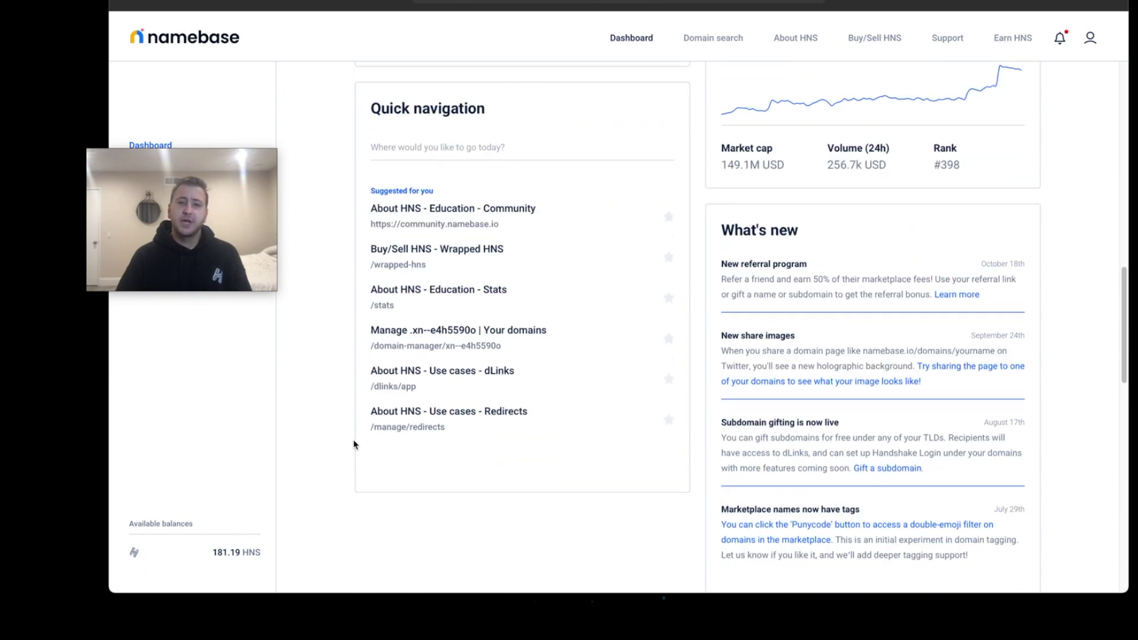
{"action": "scroll", "coordinate": [354, 444], "scroll_direction": "down", "scroll_amount": 8}
{"action": "scroll", "coordinate": [354, 445], "scroll_direction": "up", "scroll_amount": 13}
{"action": "scroll", "coordinate": [353, 445], "scroll_direction": "up", "scroll_amount": 14}
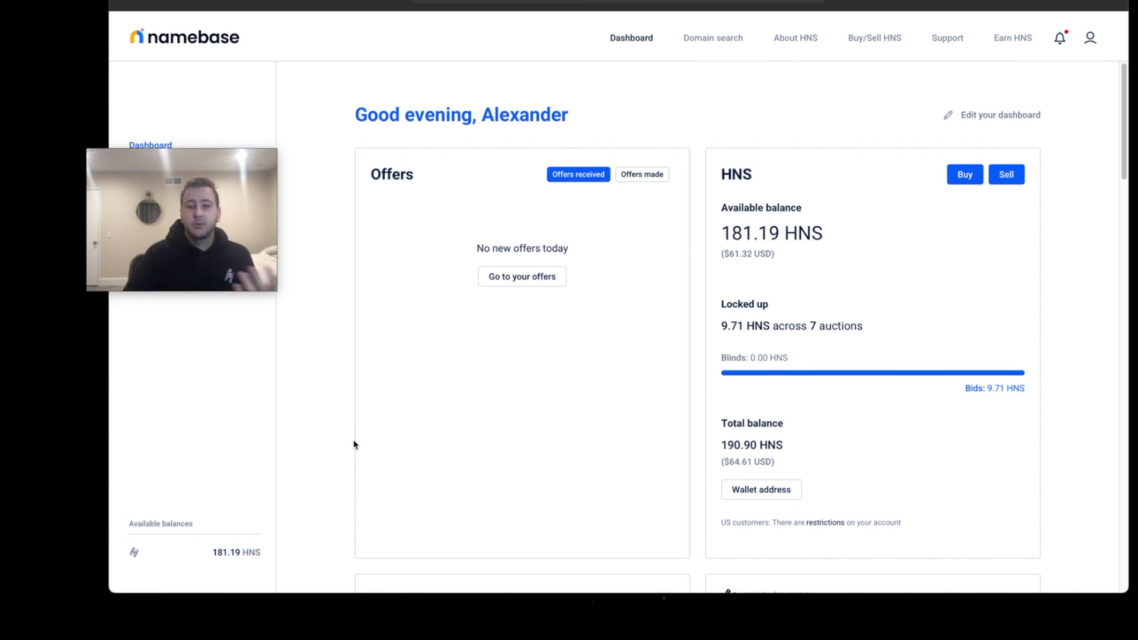
{"action": "scroll", "coordinate": [656, 424], "scroll_direction": "down", "scroll_amount": 3}
{"action": "scroll", "coordinate": [657, 424], "scroll_direction": "down", "scroll_amount": 5}
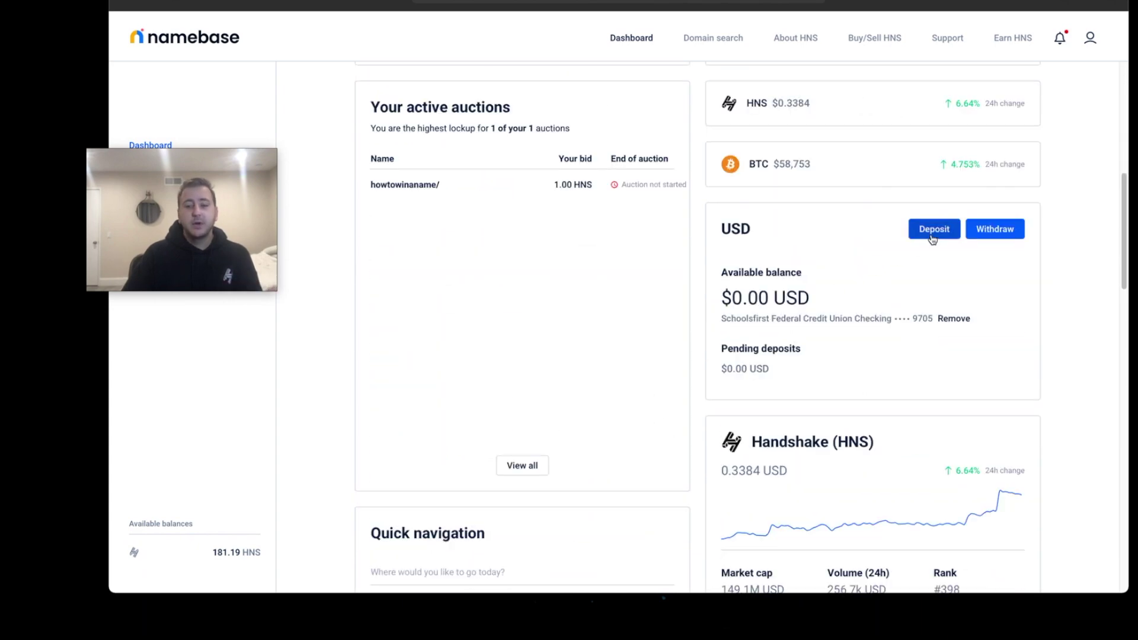
{"action": "scroll", "coordinate": [932, 239], "scroll_direction": "up", "scroll_amount": 8}
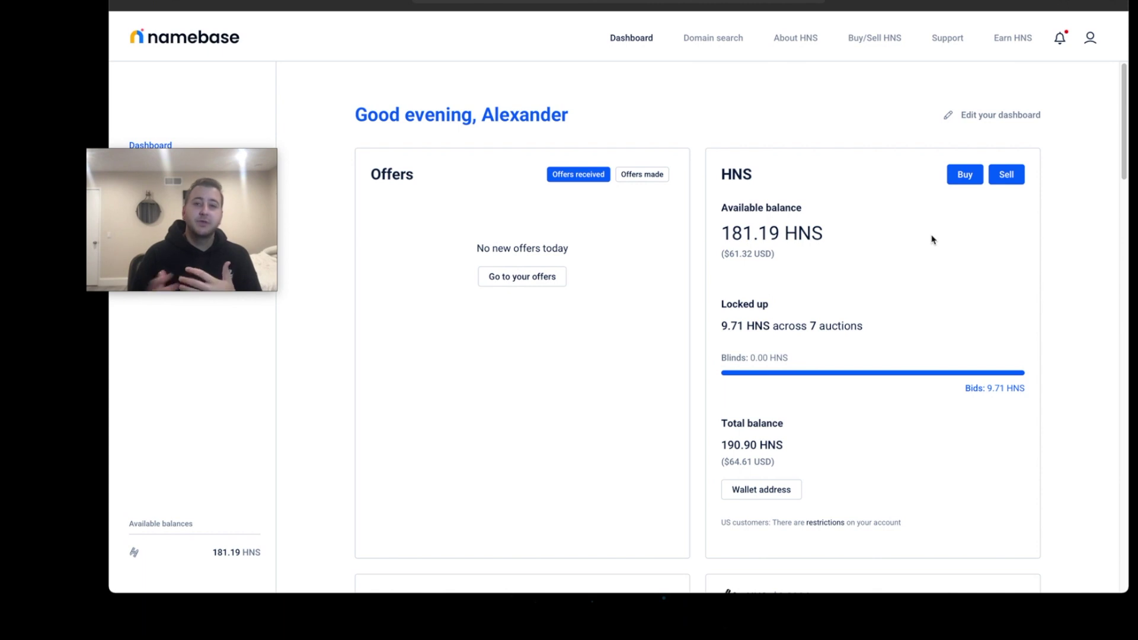
- Open the Buy HNS page and compare the options for buying with BTC and with USD
{"action": "mouse_move", "coordinate": [883, 44]}
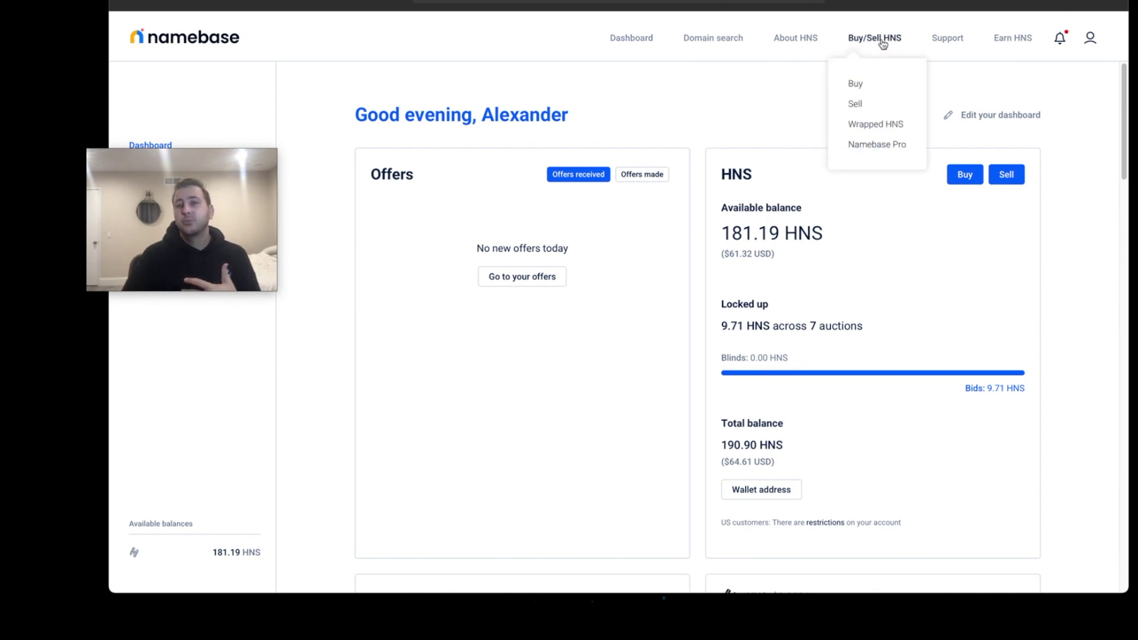
{"action": "left_click", "coordinate": [855, 88]}
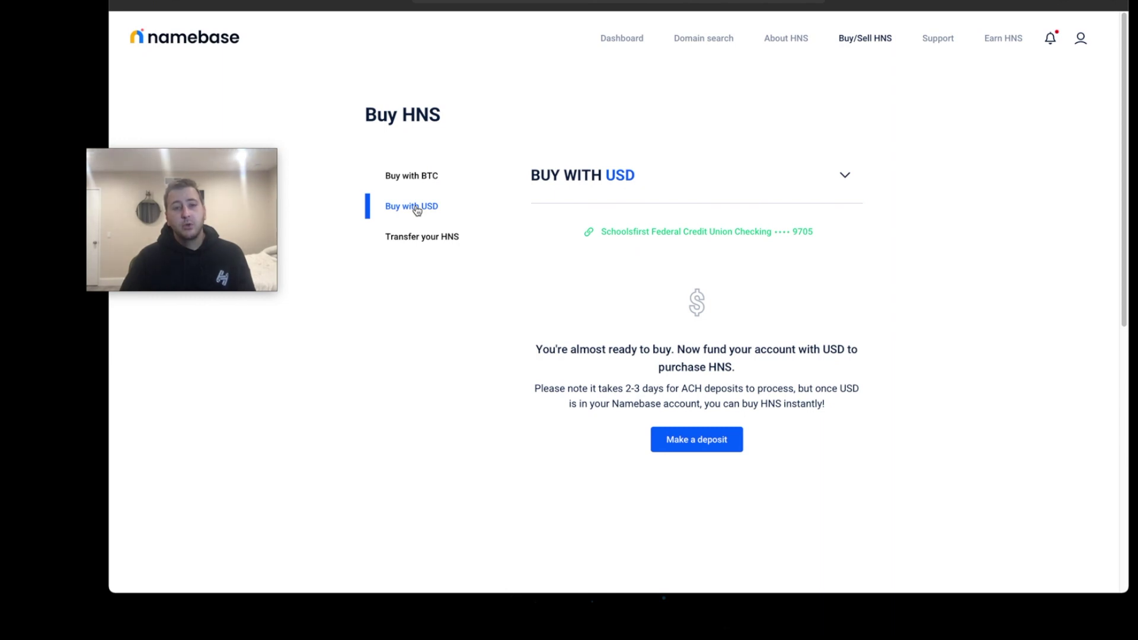
{"action": "left_click", "coordinate": [410, 174]}
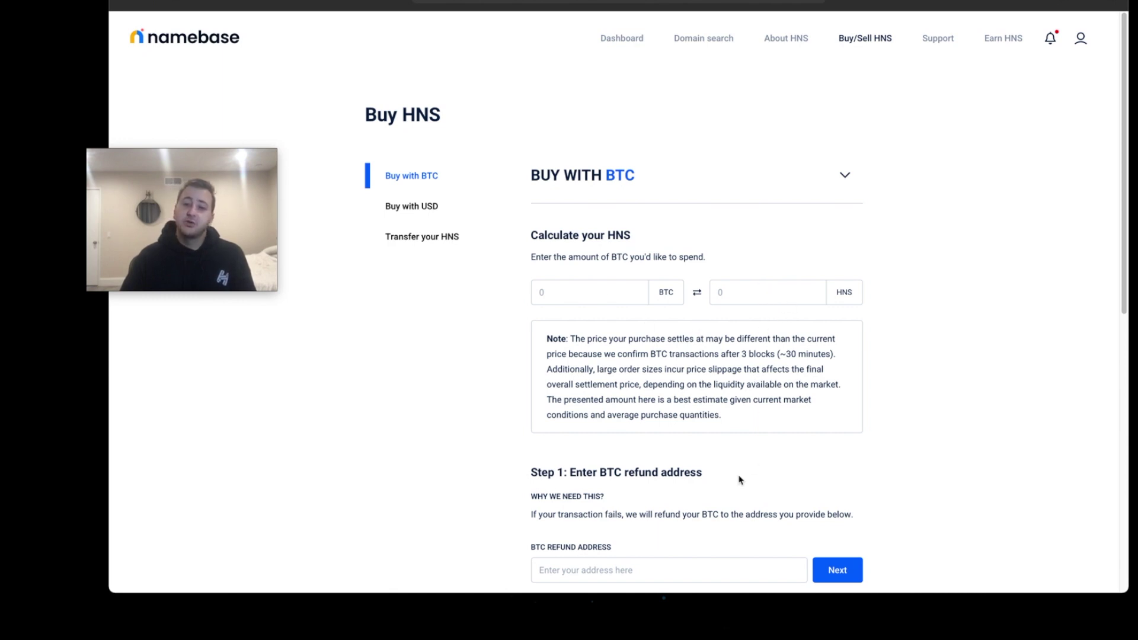
{"action": "scroll", "coordinate": [739, 481], "scroll_direction": "down", "scroll_amount": 1}
{"action": "scroll", "coordinate": [740, 480], "scroll_direction": "down", "scroll_amount": 1}
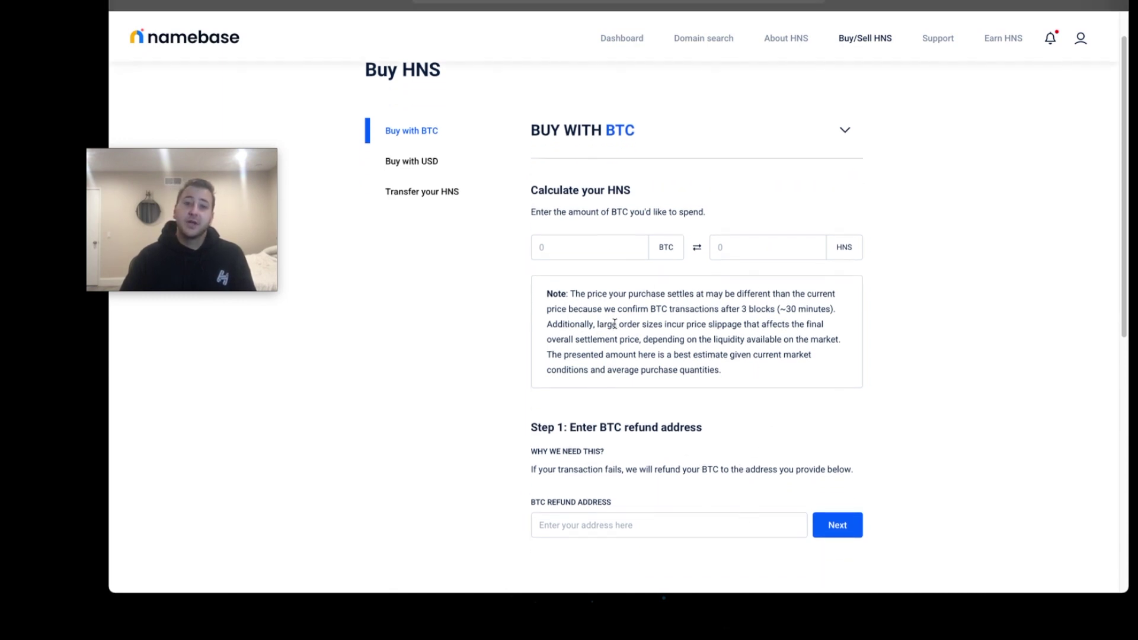
{"action": "scroll", "coordinate": [491, 256], "scroll_direction": "up", "scroll_amount": 2}
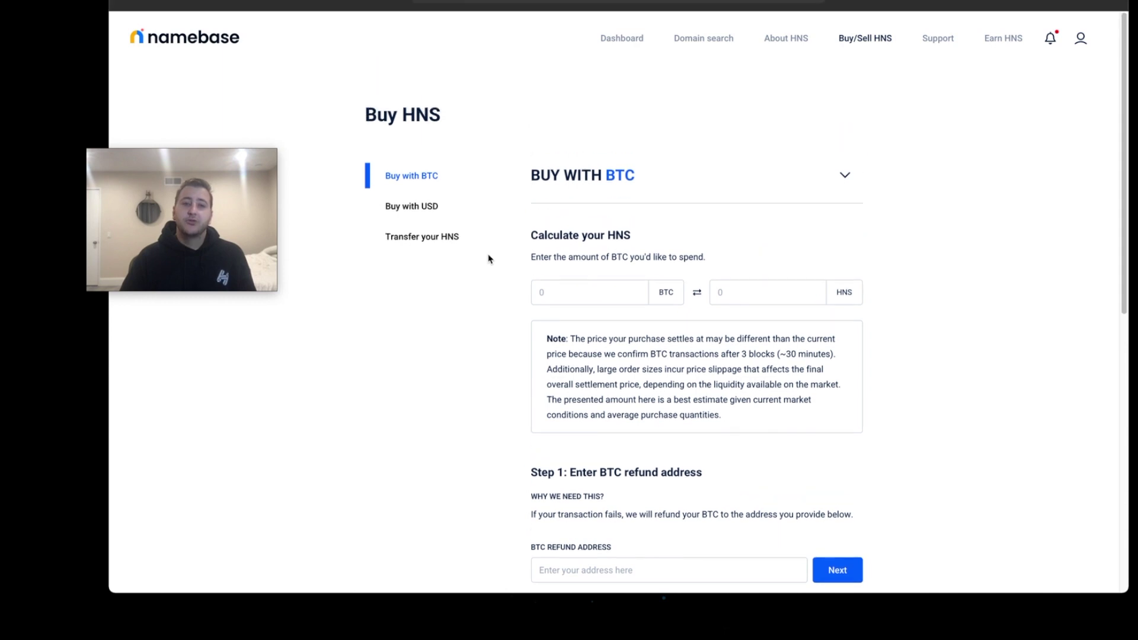
{"action": "left_click", "coordinate": [424, 211]}
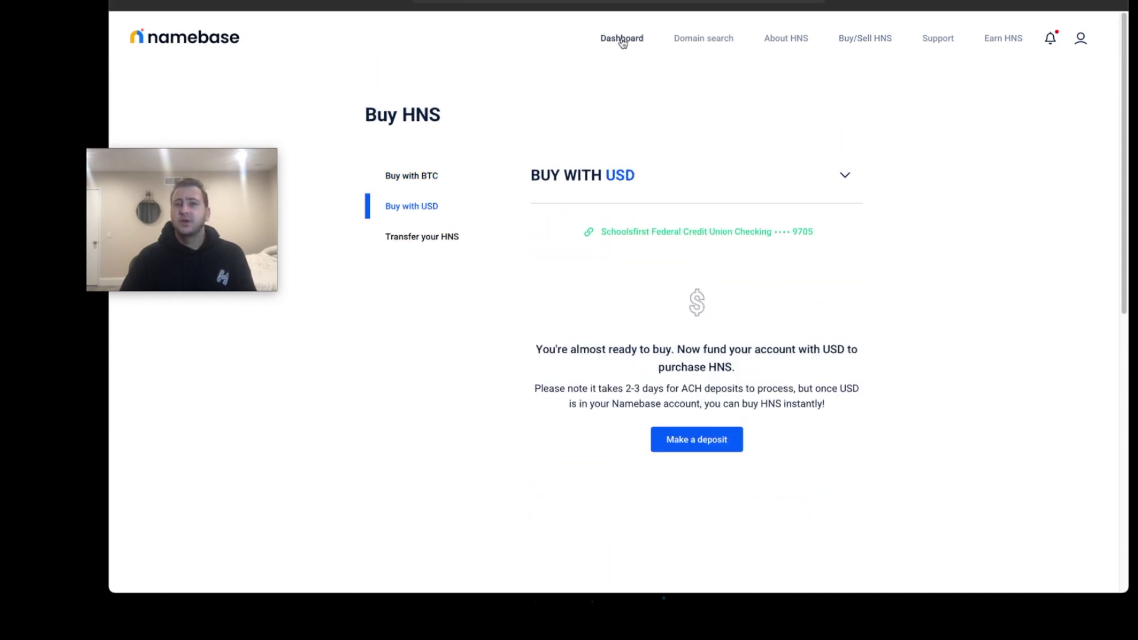
{"action": "left_click", "coordinate": [717, 38]}
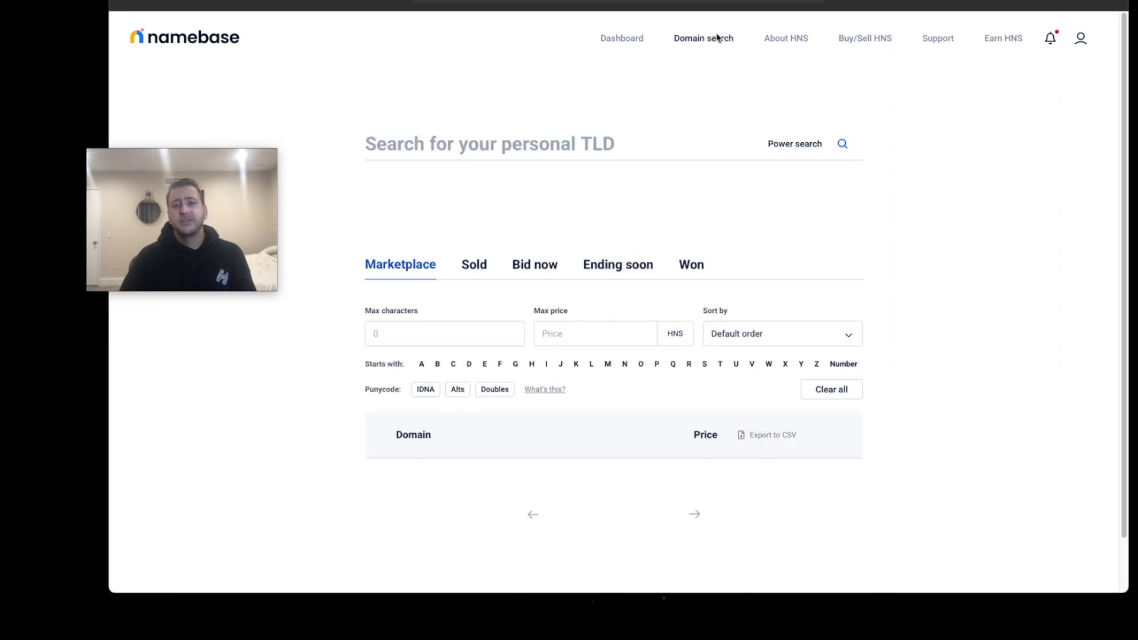
{"action": "left_click", "coordinate": [623, 39]}
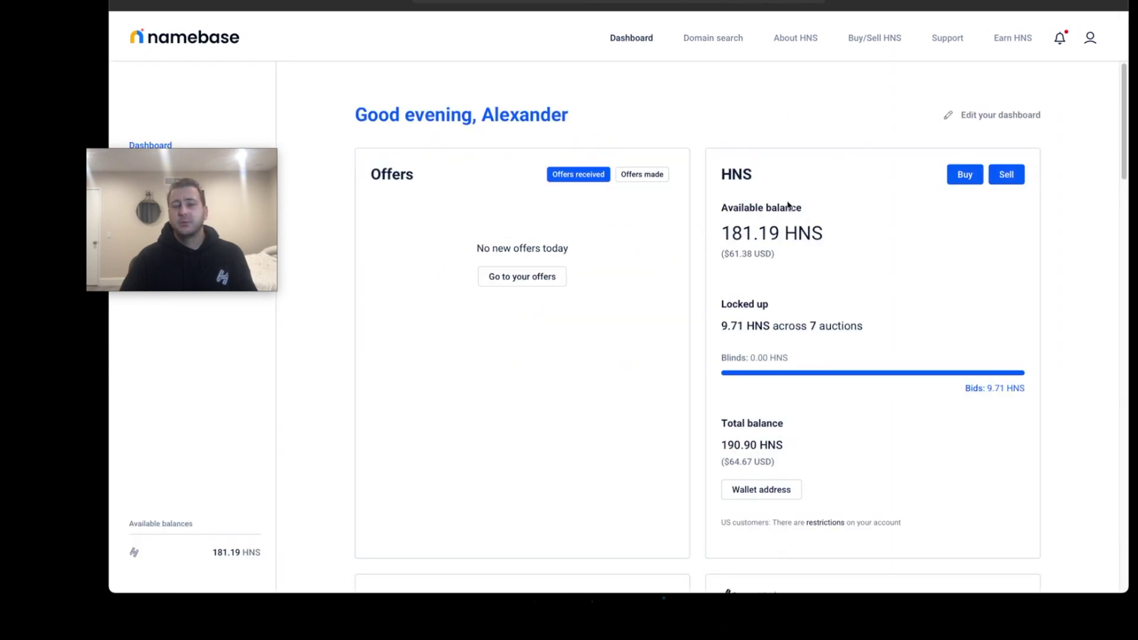
{"action": "left_click", "coordinate": [730, 38]}
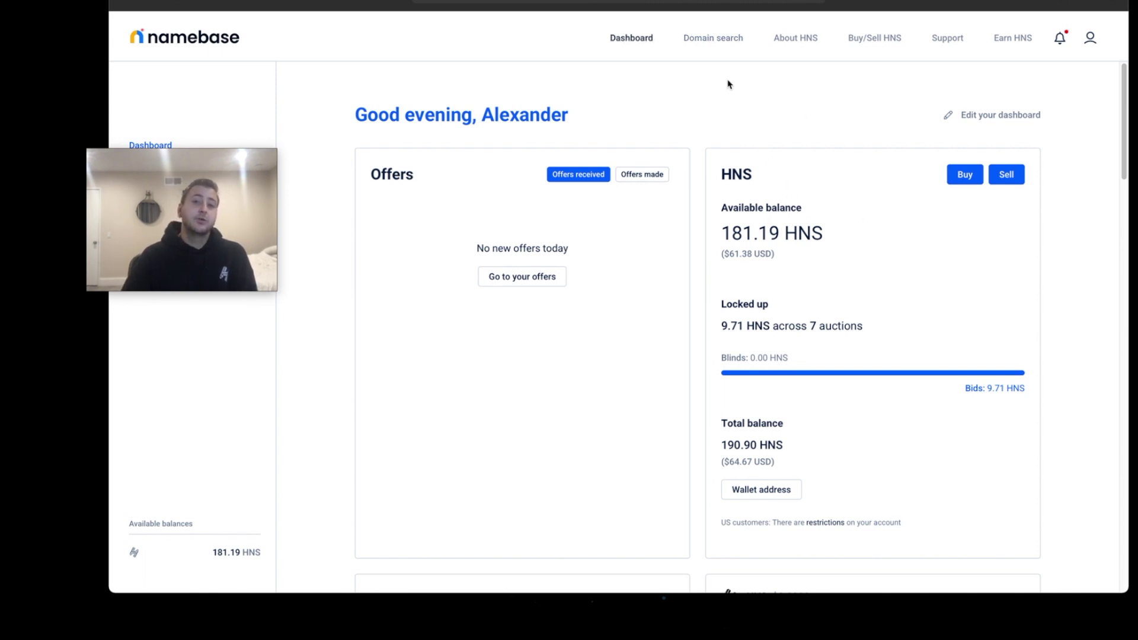
- Search for the top-level domain "letsdomybest" and bring up its auction page
{"action": "left_click", "coordinate": [706, 39]}
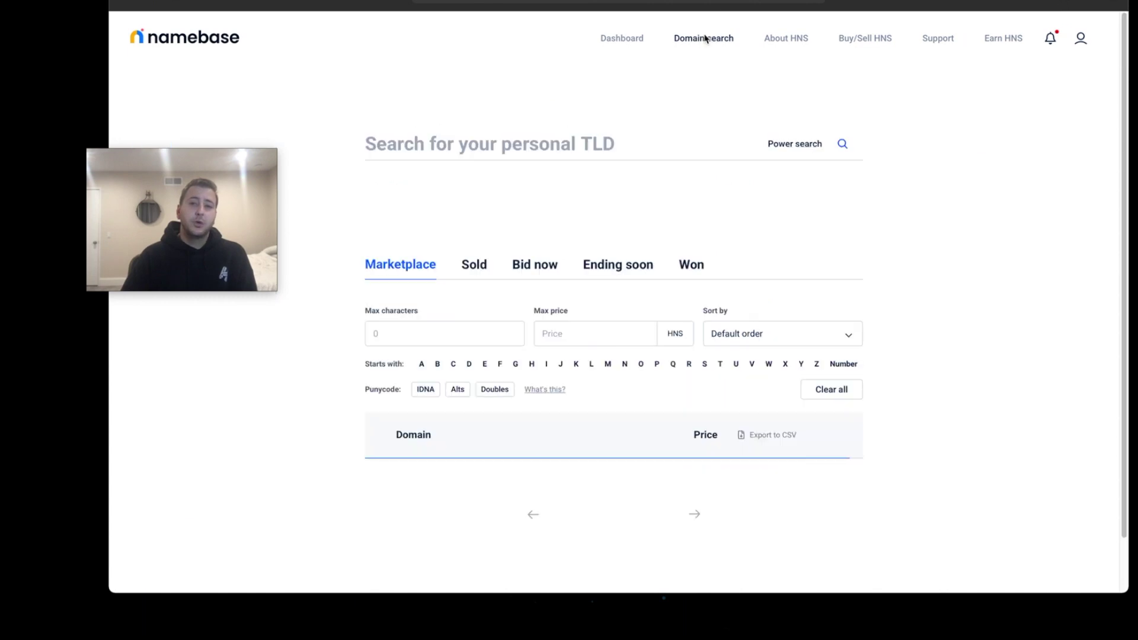
{"action": "left_click", "coordinate": [503, 143]}
{"action": "type", "text": "letsdomybest"}
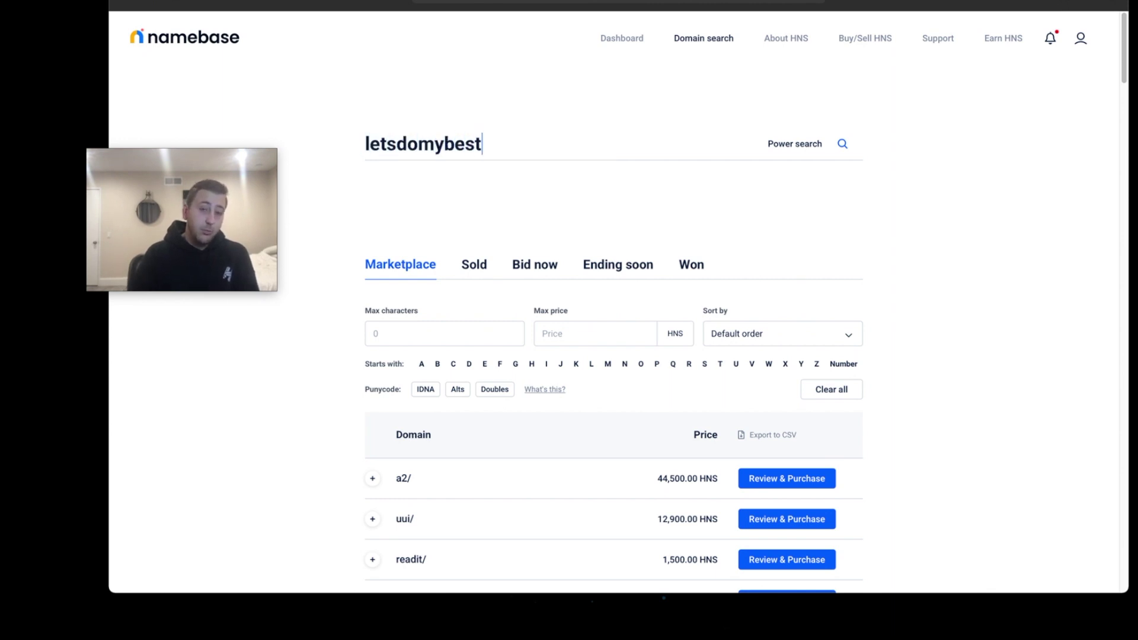
{"action": "key", "text": "Return"}
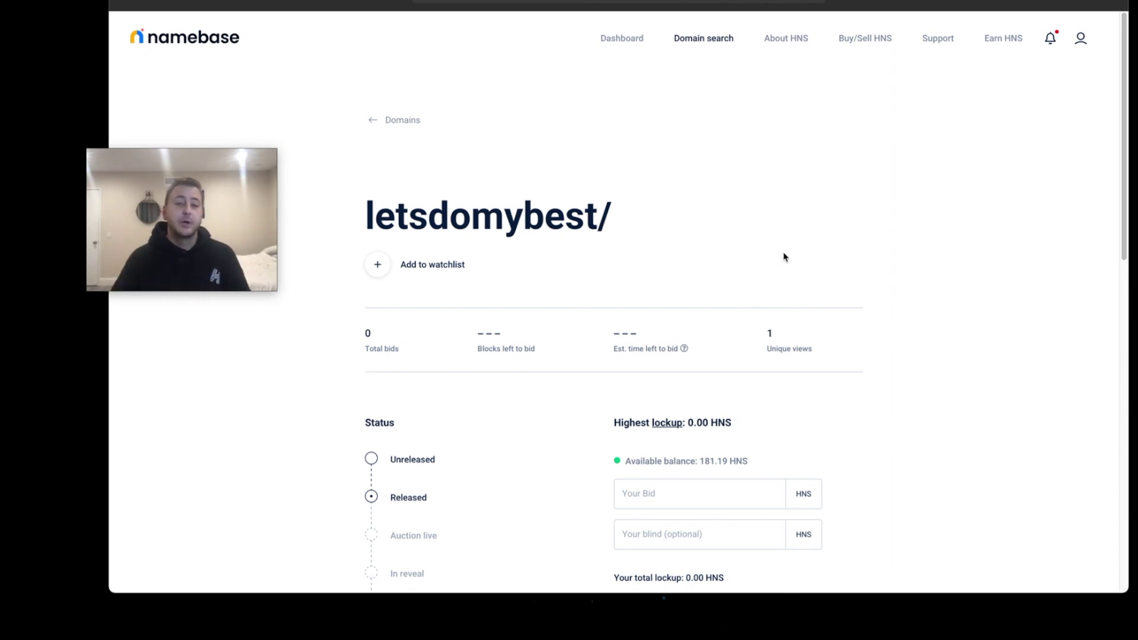
- Enter a bid of 1 HNS and a blind of 1 HNS for letsdomybest/
{"action": "scroll", "coordinate": [784, 257], "scroll_direction": "down", "scroll_amount": 1}
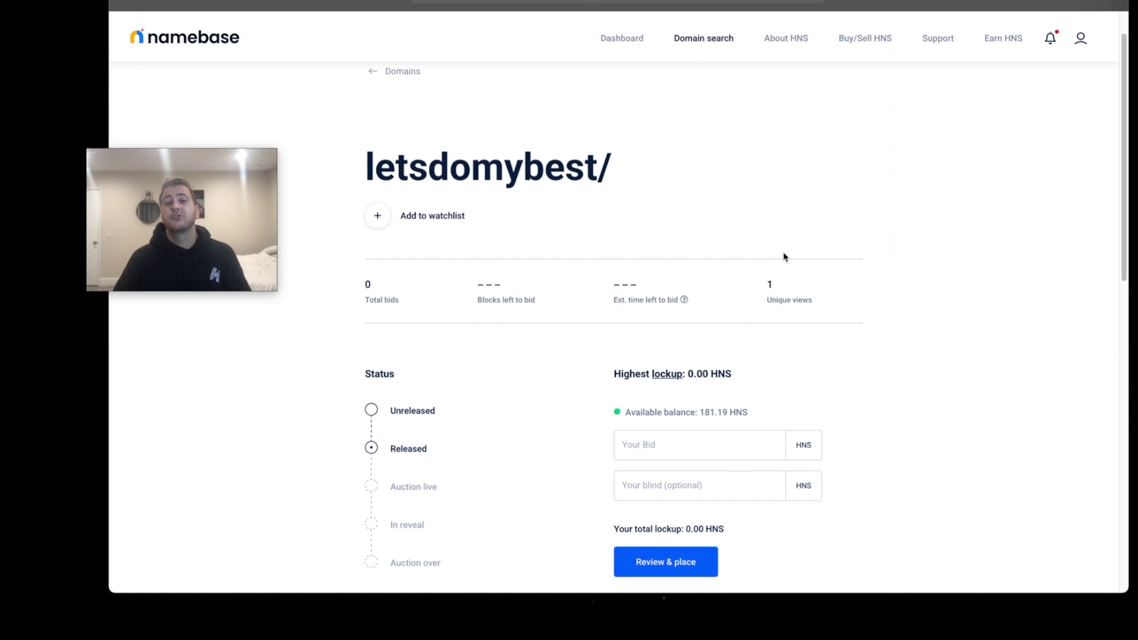
{"action": "scroll", "coordinate": [784, 258], "scroll_direction": "down", "scroll_amount": 1}
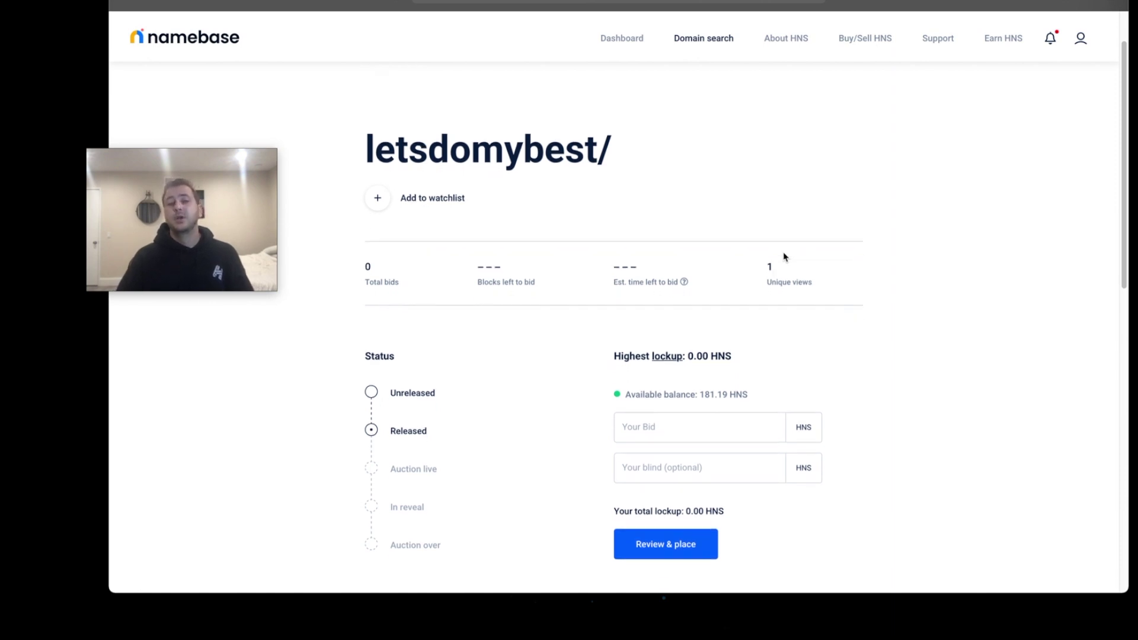
{"action": "scroll", "coordinate": [784, 258], "scroll_direction": "down", "scroll_amount": 1}
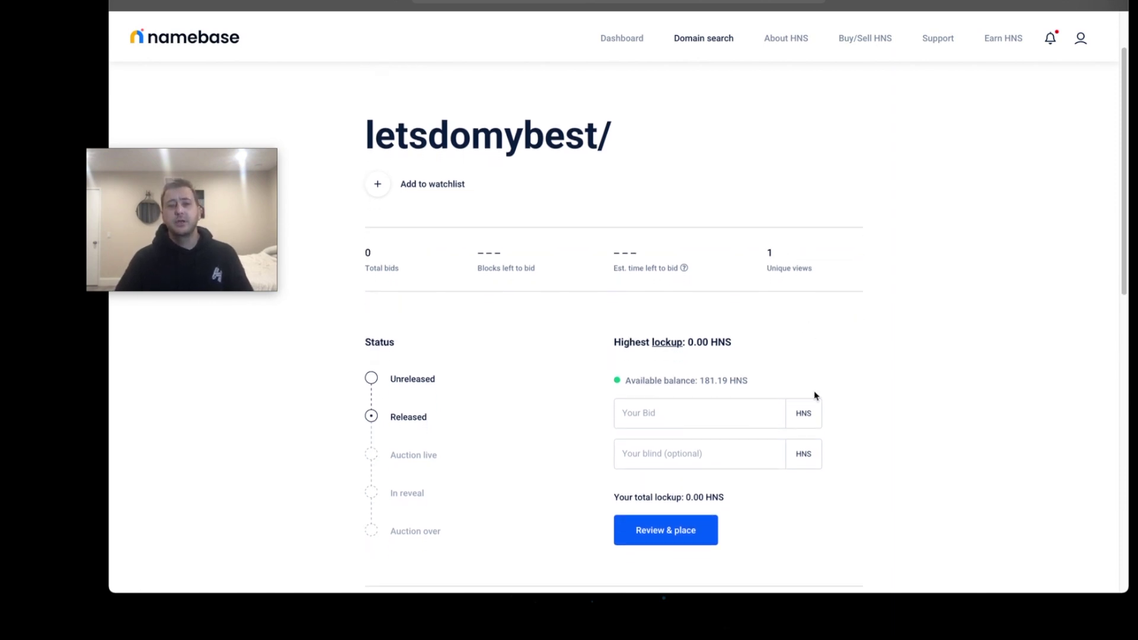
{"action": "scroll", "coordinate": [734, 424], "scroll_direction": "down", "scroll_amount": 1}
{"action": "left_click", "coordinate": [731, 407]}
{"action": "type", "text": "1"}
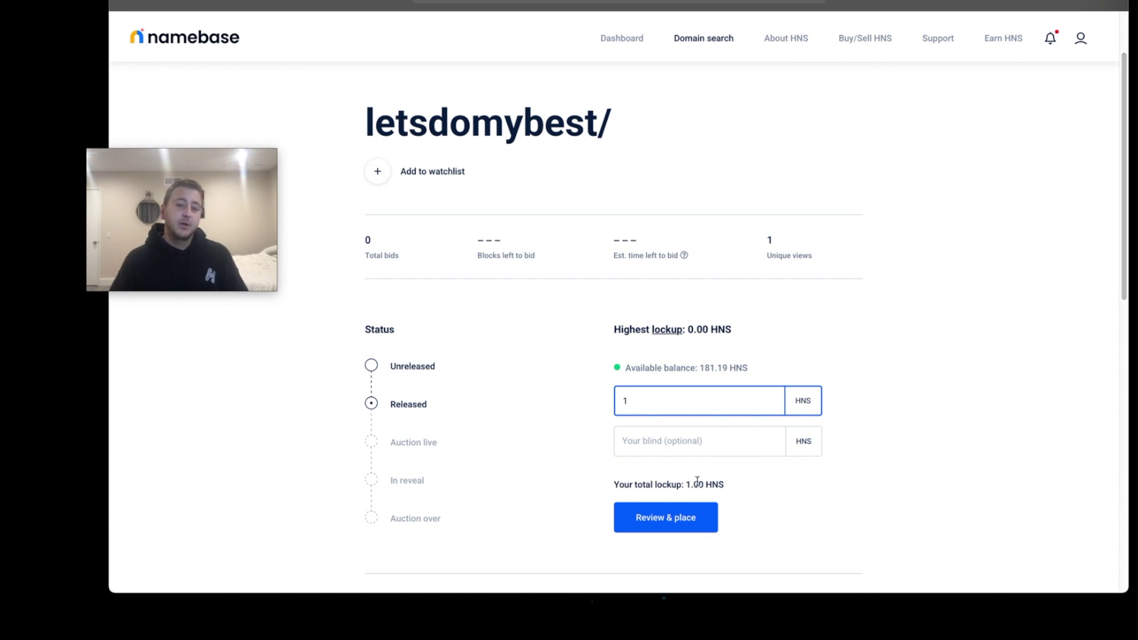
{"action": "left_click", "coordinate": [673, 448]}
{"action": "type", "text": "1"}
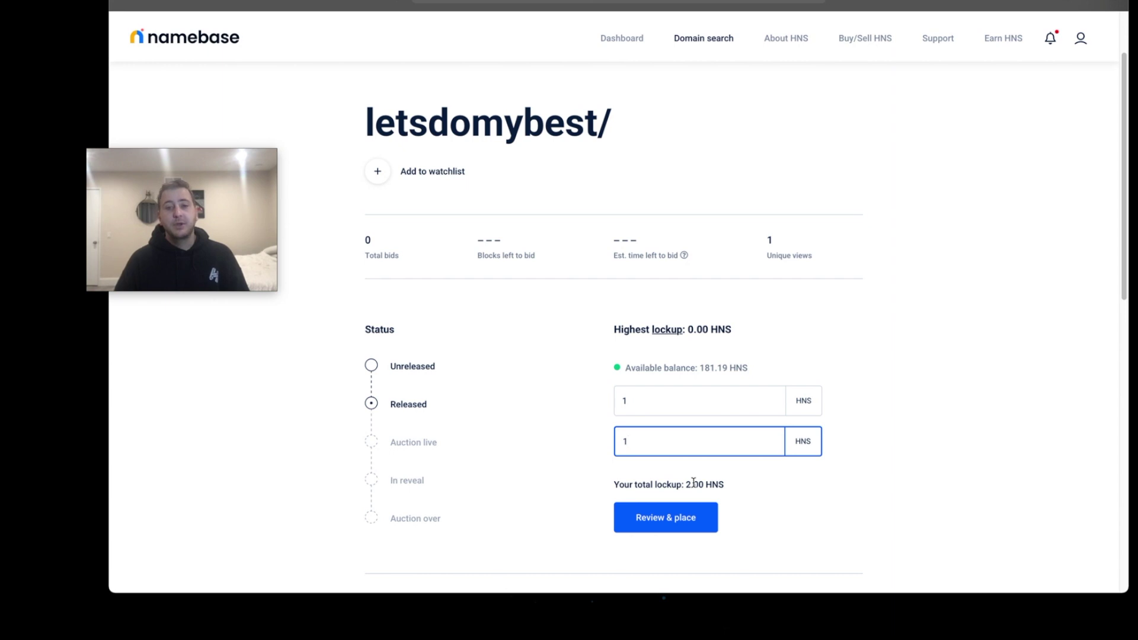
{"action": "left_click", "coordinate": [695, 407]}
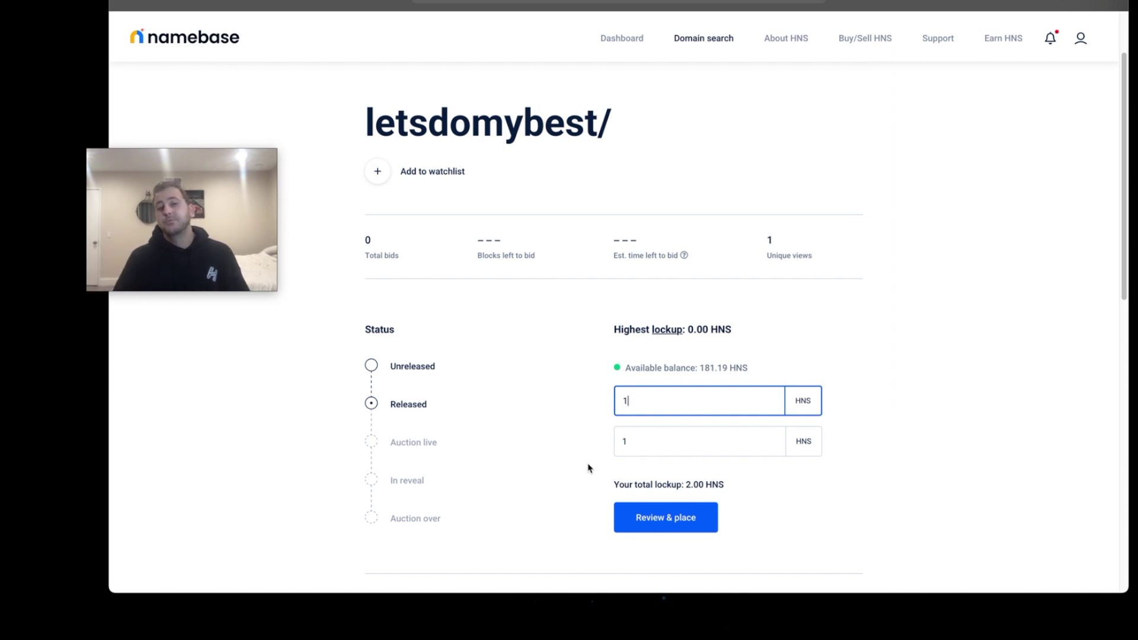
- Review the bid on letsdomybest/, place it and close the review dialog
{"action": "scroll", "coordinate": [944, 474], "scroll_direction": "down", "scroll_amount": 1}
{"action": "scroll", "coordinate": [944, 475], "scroll_direction": "down", "scroll_amount": 1}
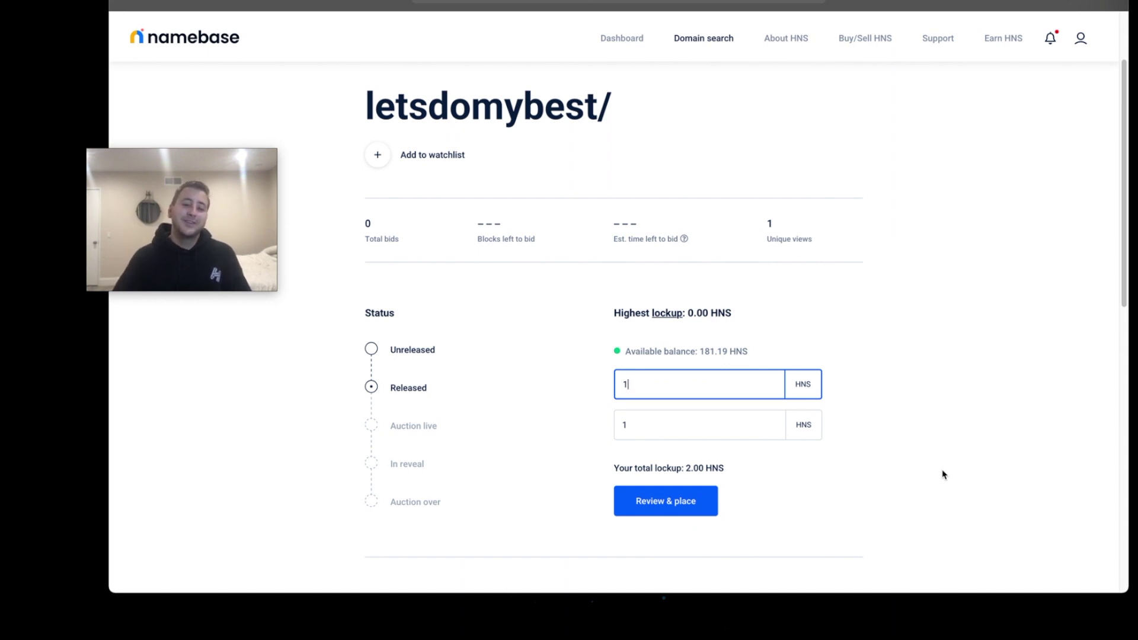
{"action": "scroll", "coordinate": [944, 474], "scroll_direction": "down", "scroll_amount": 2}
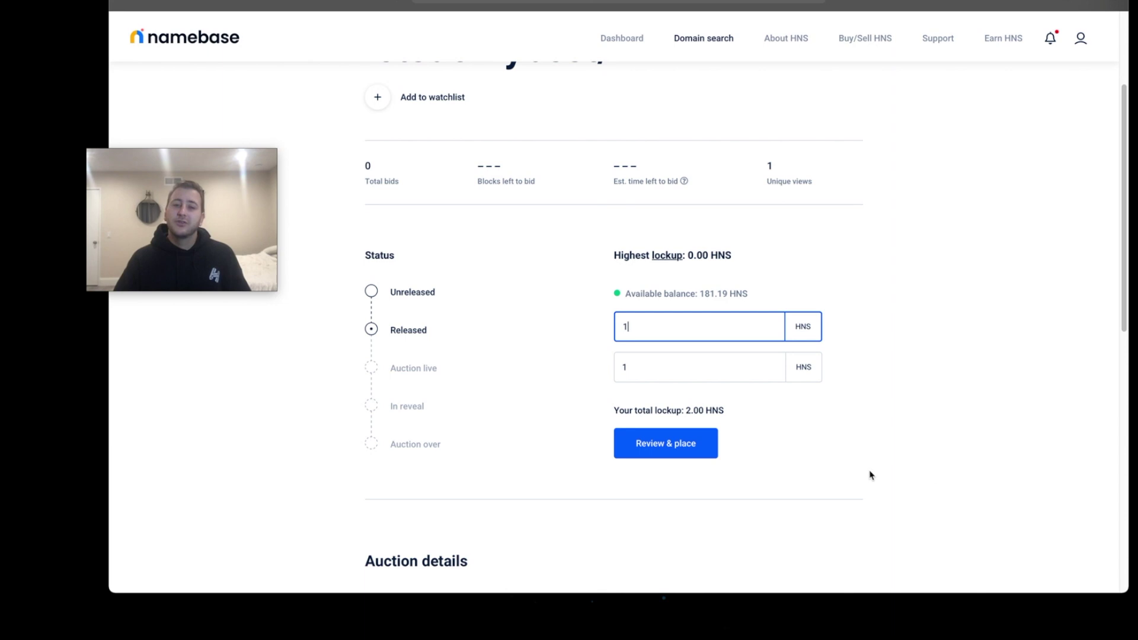
{"action": "left_click", "coordinate": [671, 456]}
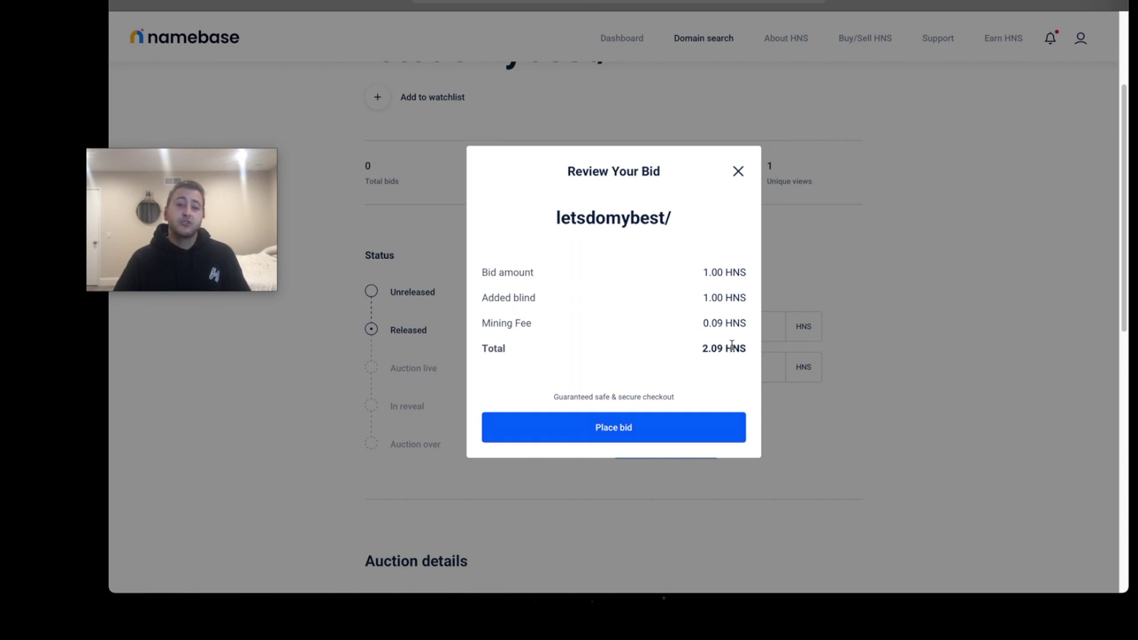
{"action": "left_click", "coordinate": [620, 423]}
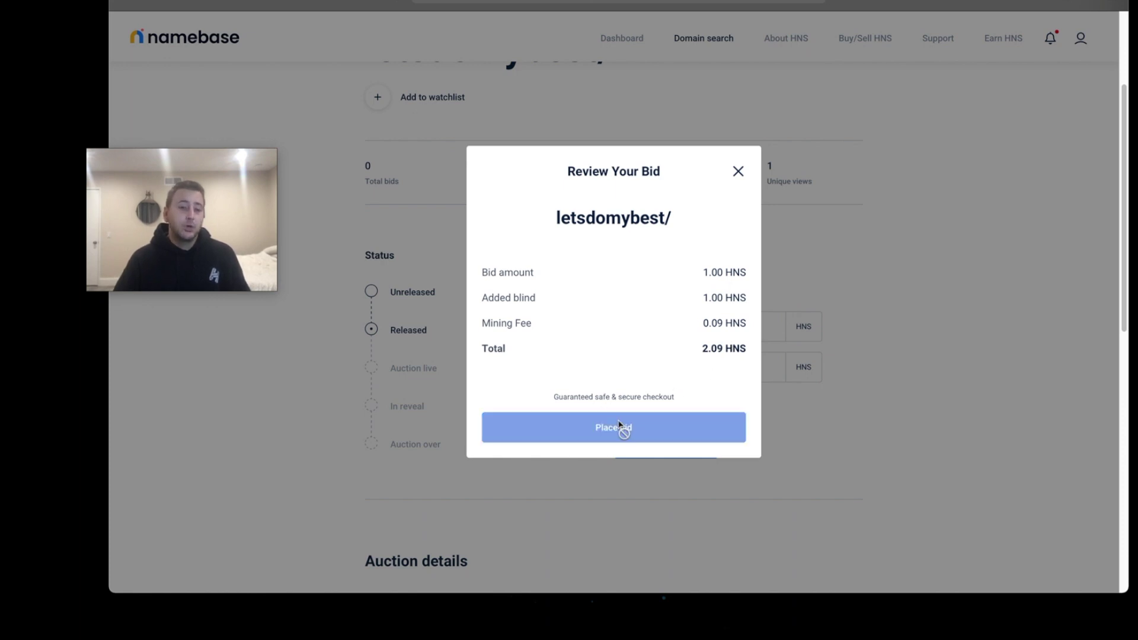
{"action": "left_click", "coordinate": [873, 387]}
- Examine the bid history, auction details and auction process information for letsdomybest/
{"action": "scroll", "coordinate": [873, 387], "scroll_direction": "down", "scroll_amount": 6}
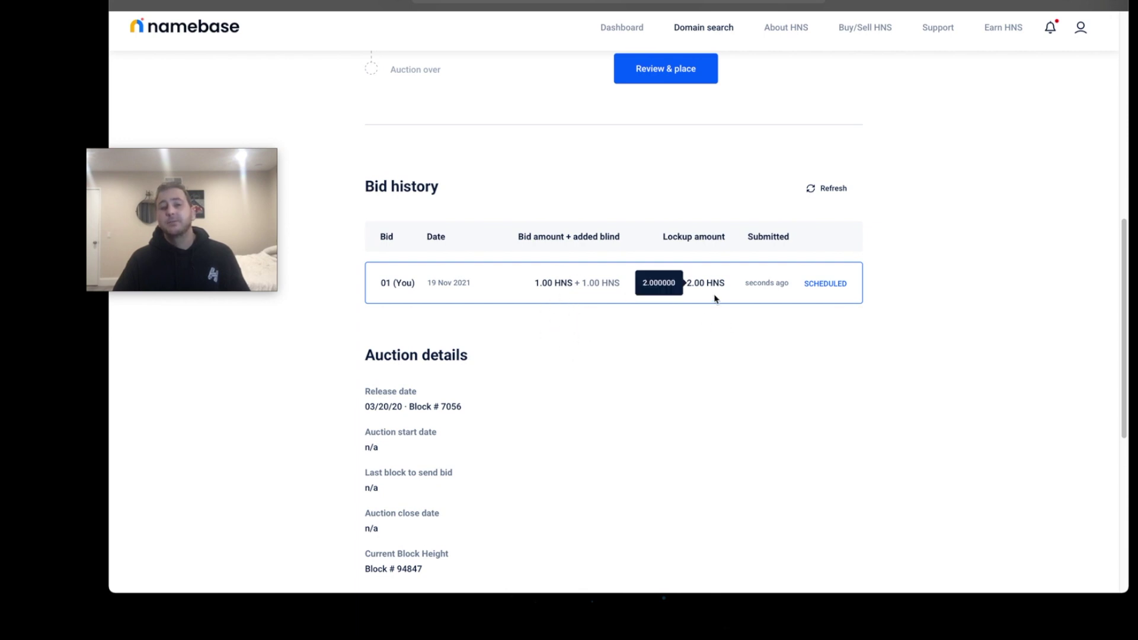
{"action": "scroll", "coordinate": [882, 393], "scroll_direction": "up", "scroll_amount": 1}
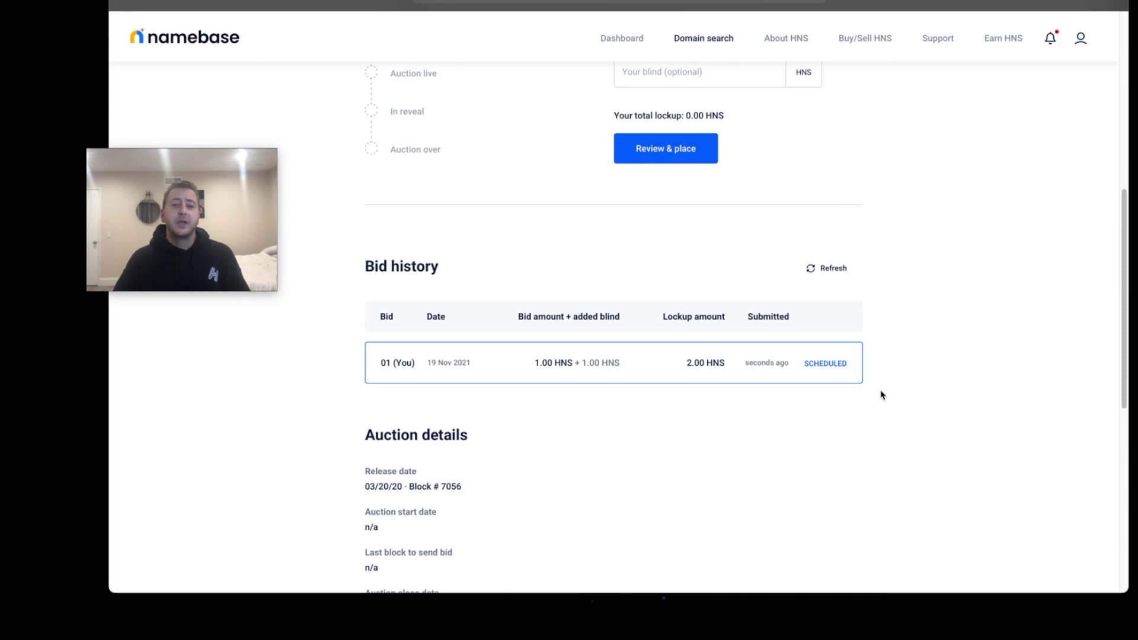
{"action": "scroll", "coordinate": [881, 395], "scroll_direction": "down", "scroll_amount": 6}
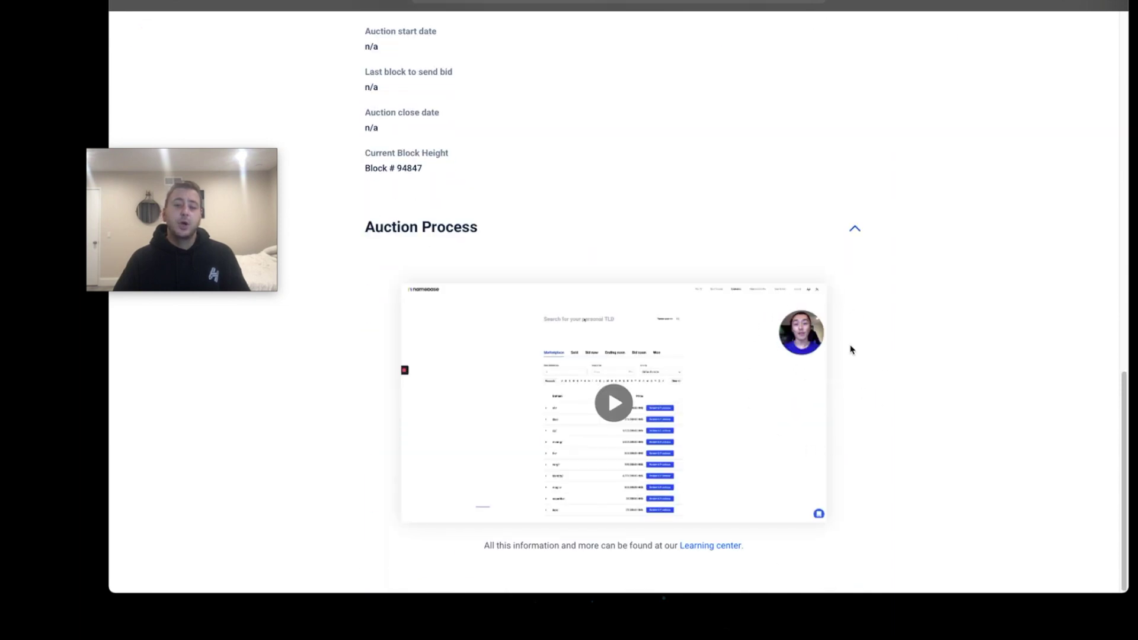
{"action": "scroll", "coordinate": [897, 373], "scroll_direction": "up", "scroll_amount": 2}
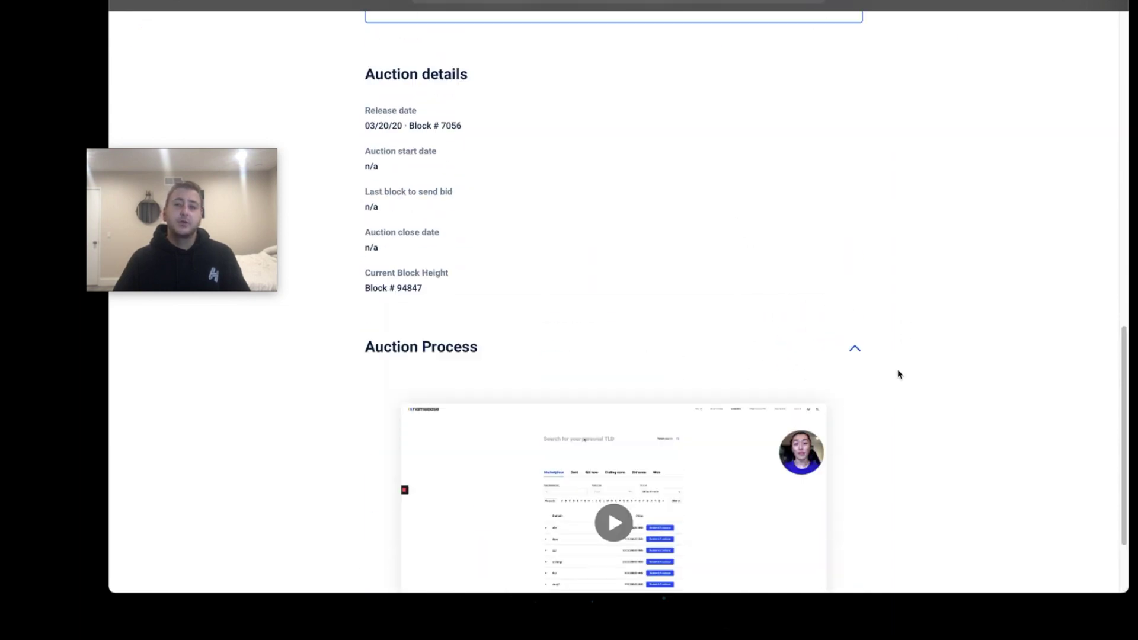
{"action": "scroll", "coordinate": [898, 374], "scroll_direction": "up", "scroll_amount": 3}
{"action": "scroll", "coordinate": [898, 373], "scroll_direction": "up", "scroll_amount": 7}
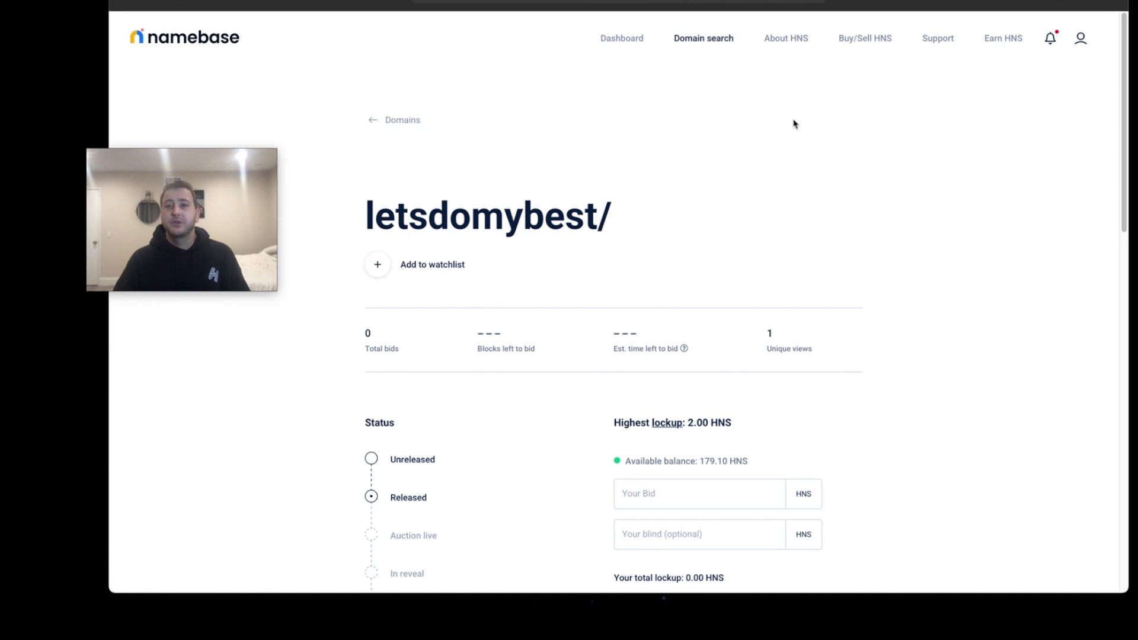
- Open the Earn HNS page to view the referral program
{"action": "mouse_move", "coordinate": [849, 46]}
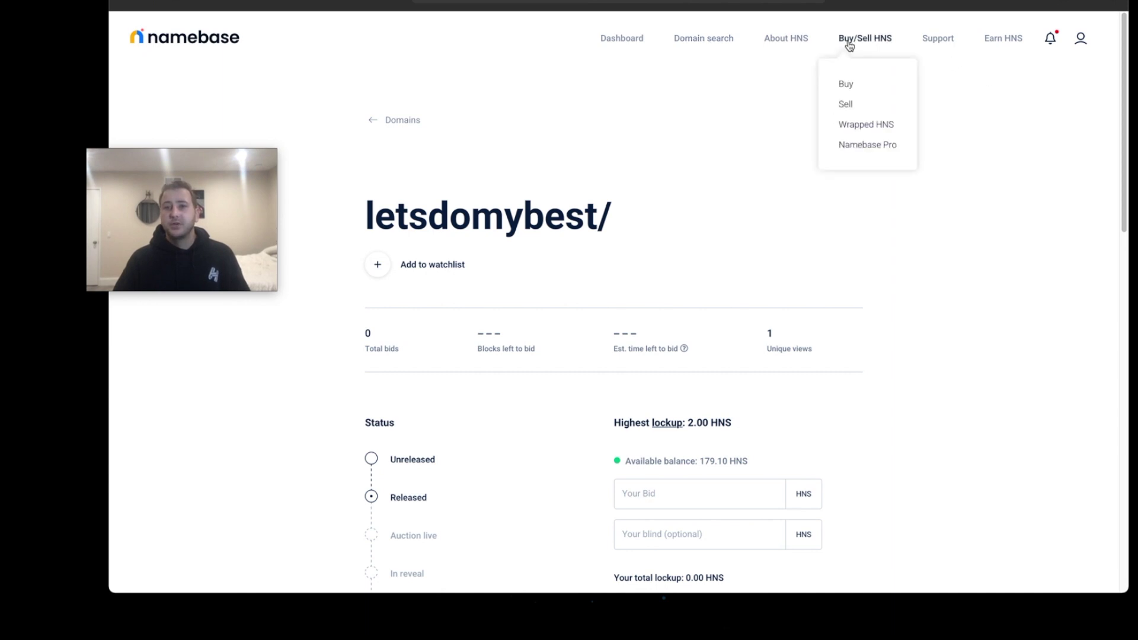
{"action": "left_click", "coordinate": [998, 44]}
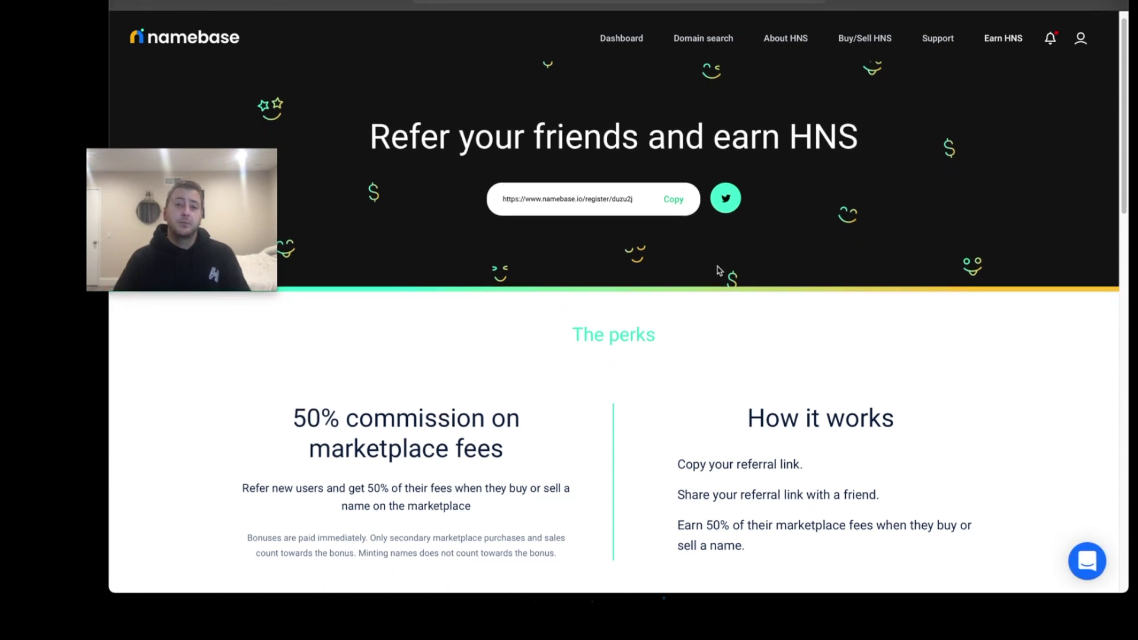
- Examine the referral program's perks, how it works, and the Handshake facts further down the Earn HNS page
{"action": "scroll", "coordinate": [688, 403], "scroll_direction": "down", "scroll_amount": 1}
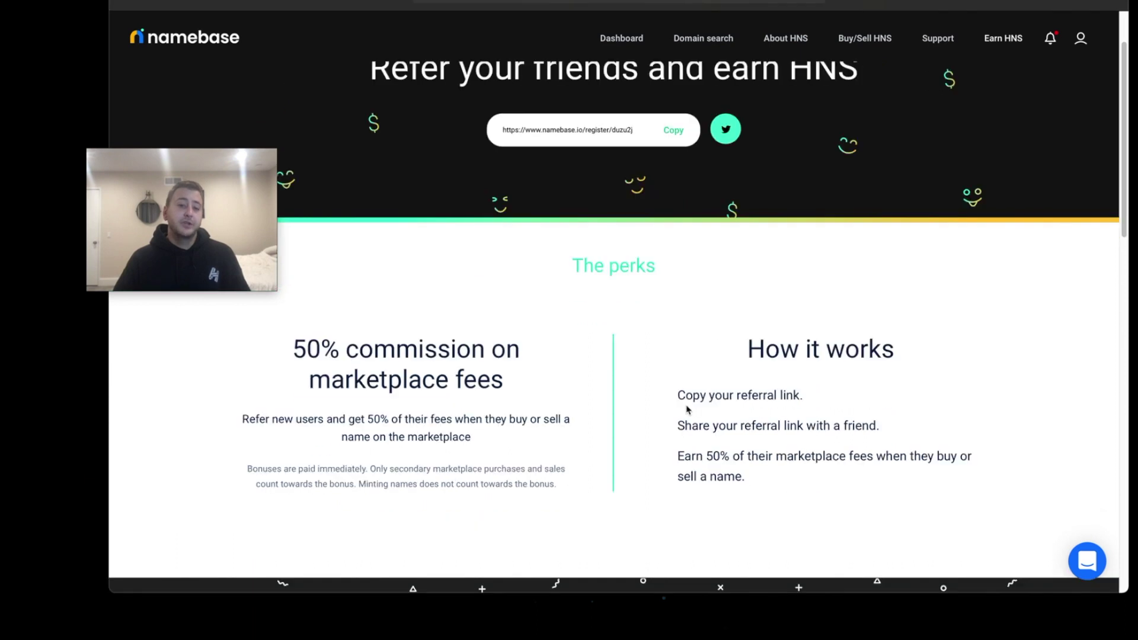
{"action": "scroll", "coordinate": [687, 409], "scroll_direction": "down", "scroll_amount": 1}
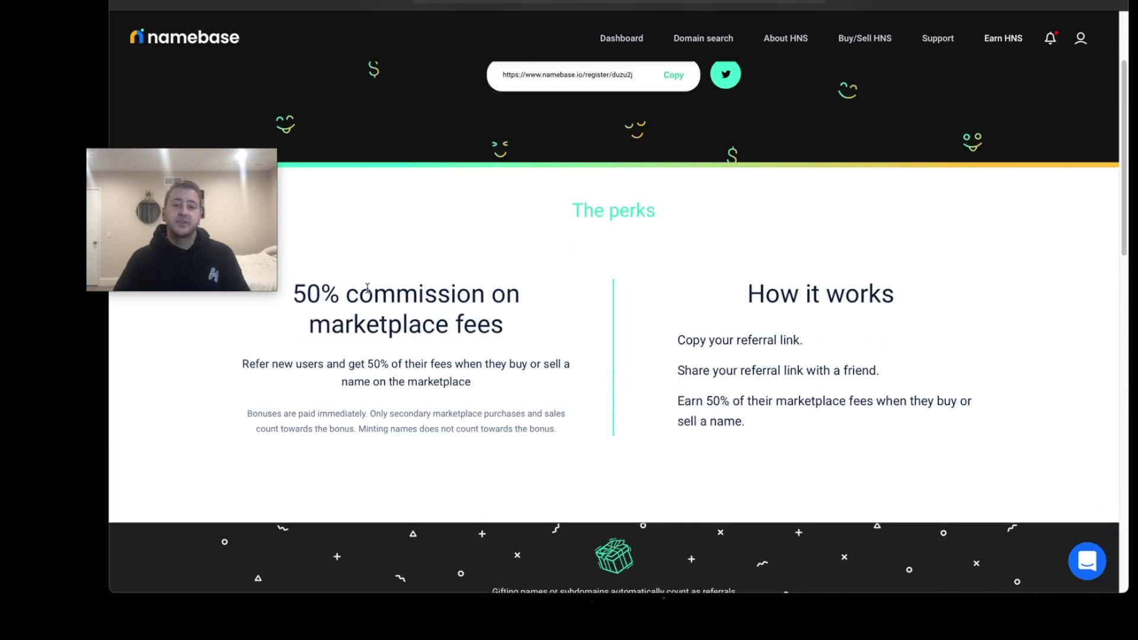
{"action": "scroll", "coordinate": [536, 424], "scroll_direction": "down", "scroll_amount": 4}
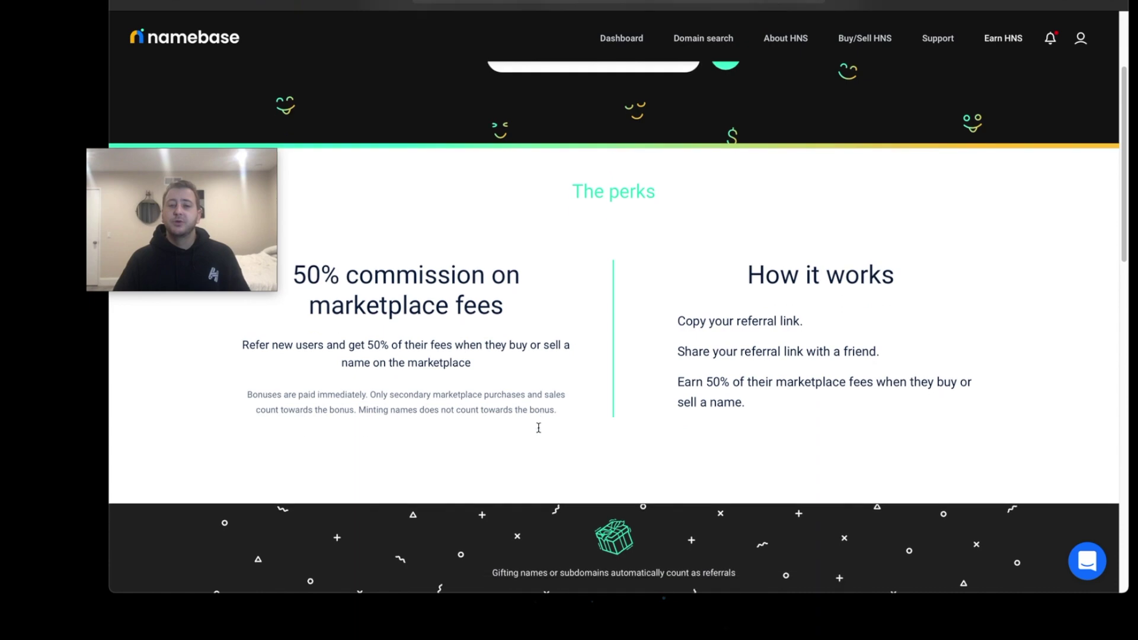
{"action": "scroll", "coordinate": [540, 431], "scroll_direction": "down", "scroll_amount": 3}
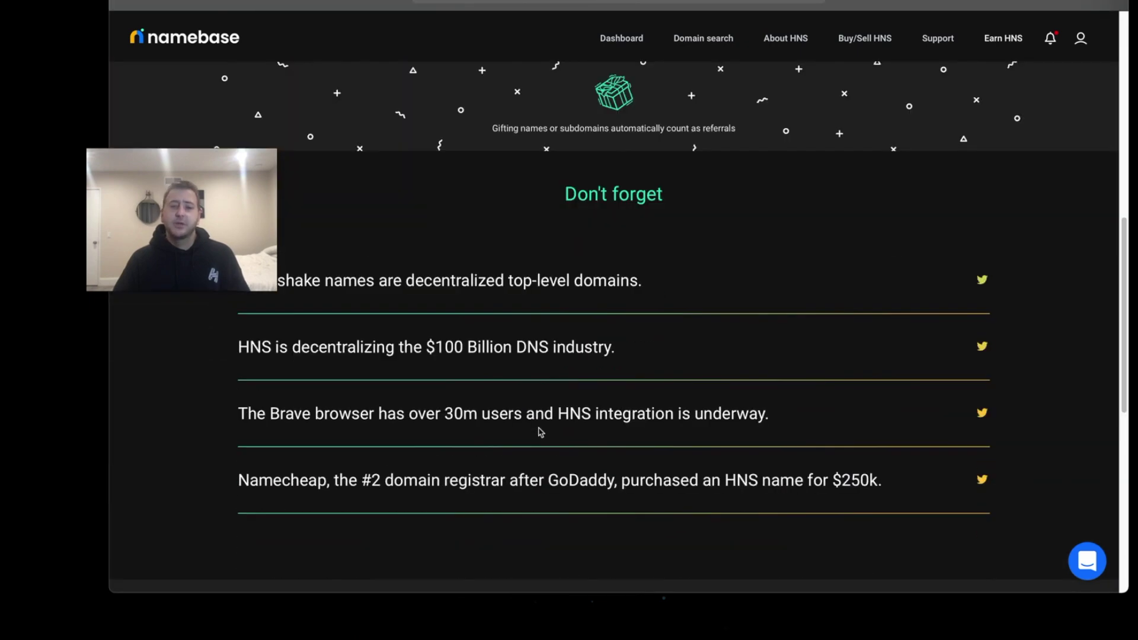
{"action": "scroll", "coordinate": [541, 432], "scroll_direction": "down", "scroll_amount": 3}
{"action": "scroll", "coordinate": [541, 432], "scroll_direction": "down", "scroll_amount": 6}
{"action": "scroll", "coordinate": [541, 431], "scroll_direction": "up", "scroll_amount": 7}
{"action": "scroll", "coordinate": [540, 432], "scroll_direction": "up", "scroll_amount": 12}
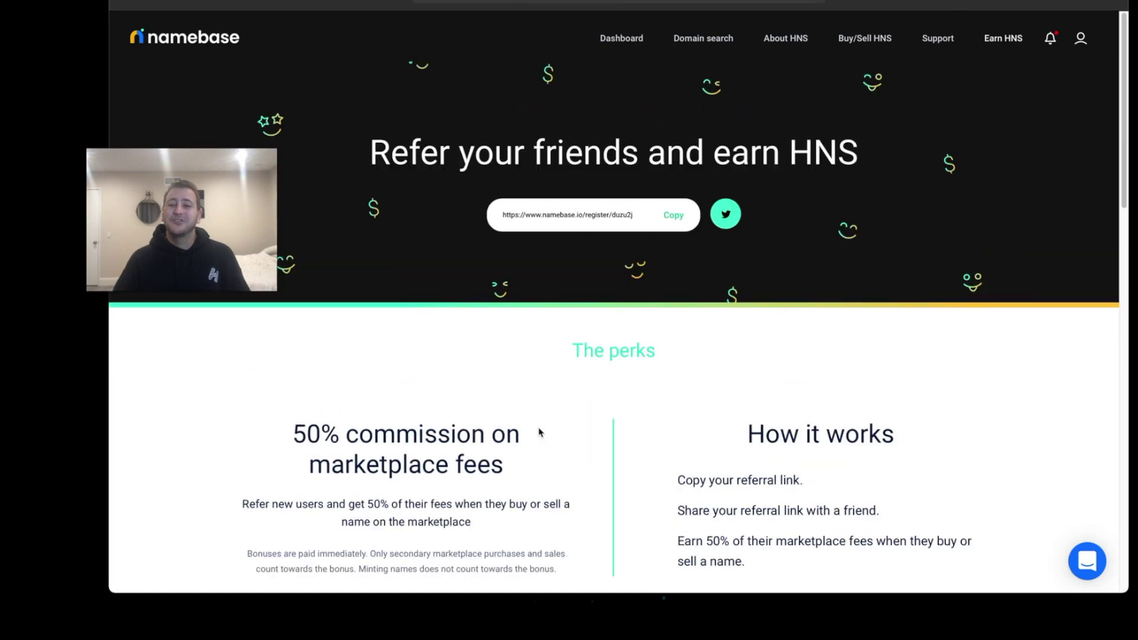
- Return to the account dashboard showing the offers and HNS balance
{"action": "left_click", "coordinate": [615, 42]}
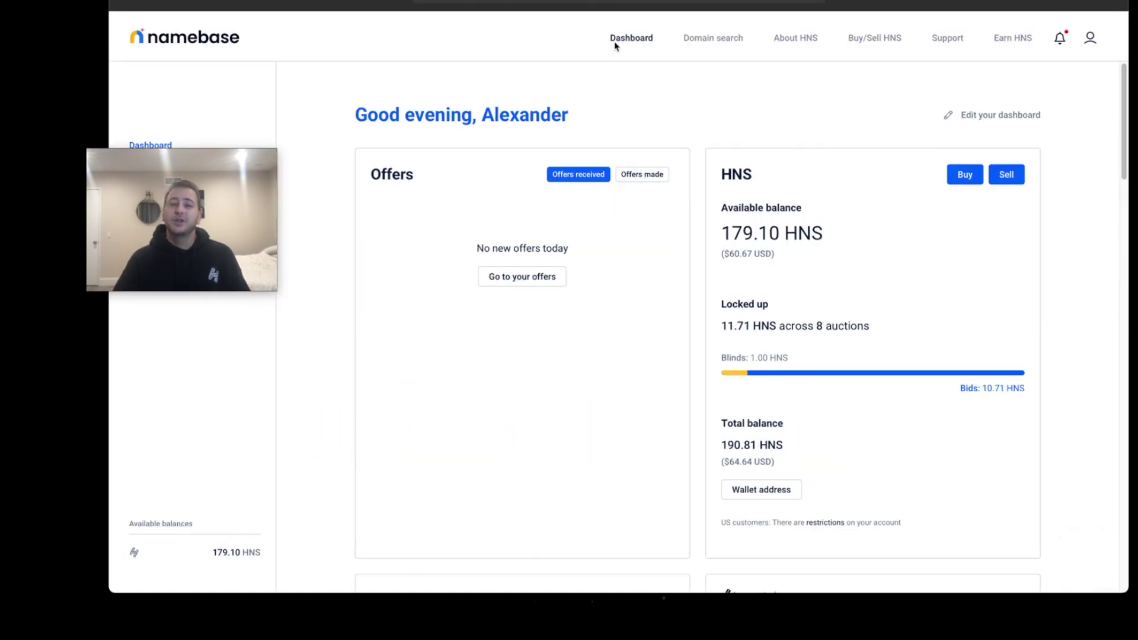